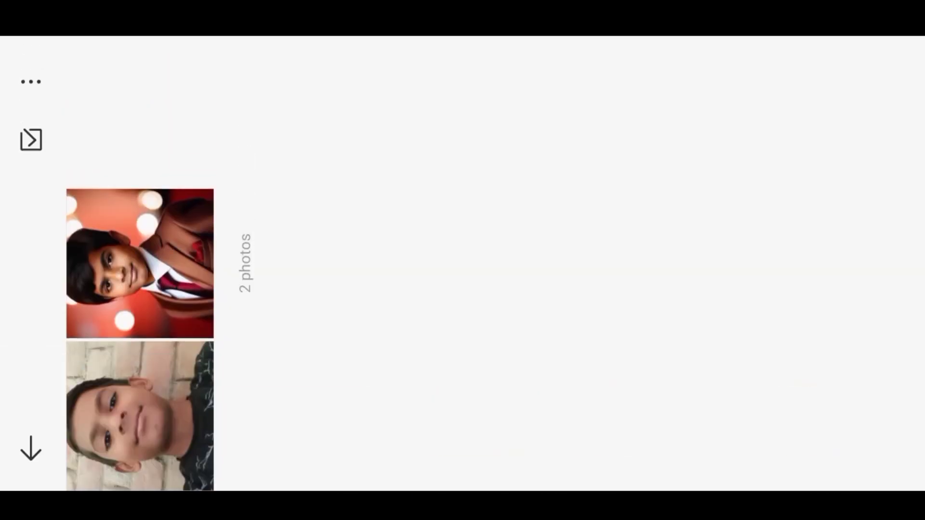
View the second photo full screen, then return to the 7-photo album grid.
left_click(179, 404)
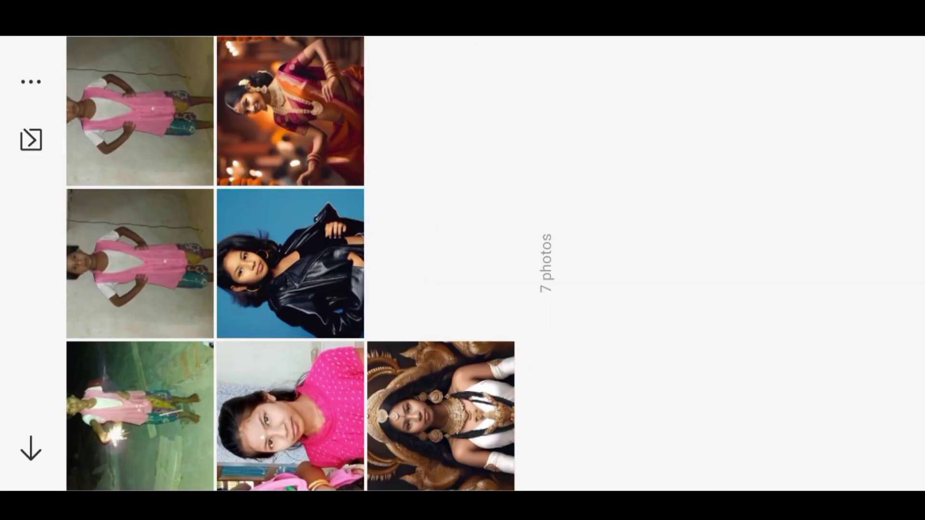
Open the pink-top photo full screen and swipe through the leather-jacket, orange-saree and gold-jewellery portraits.
left_click(326, 391)
left_click(655, 242)
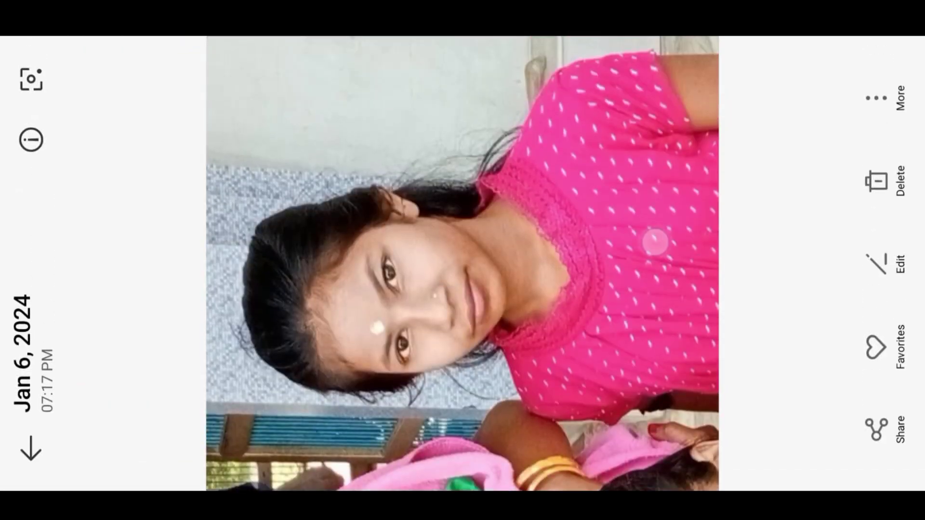
left_click_drag(756, 217, 756, 332)
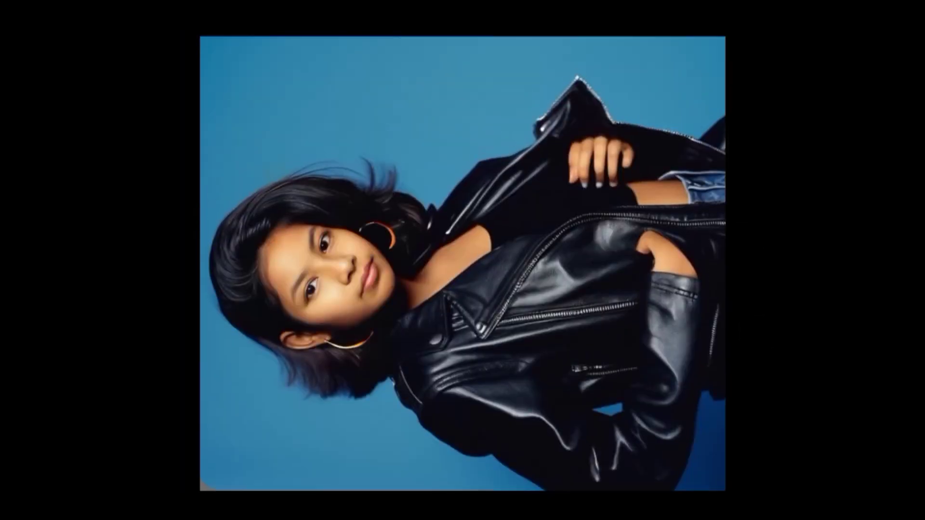
left_click_drag(789, 169, 790, 385)
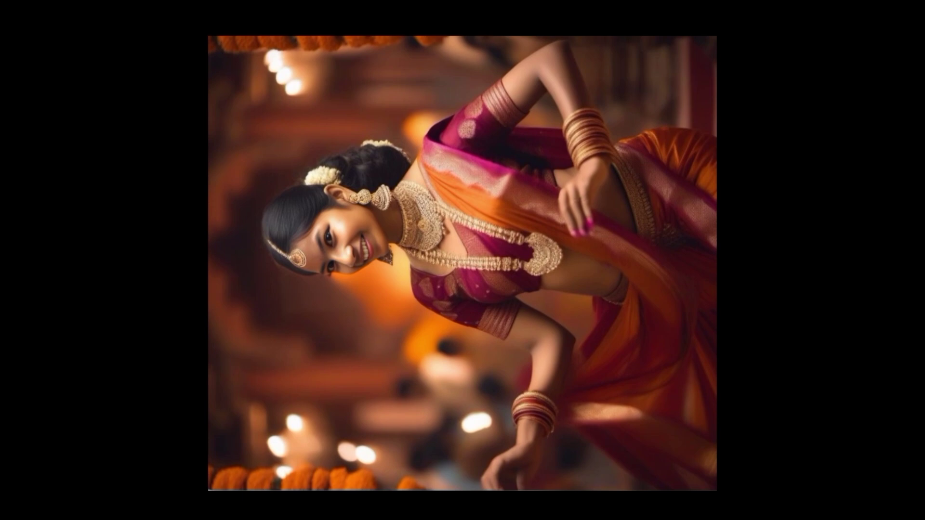
left_click_drag(771, 193, 771, 385)
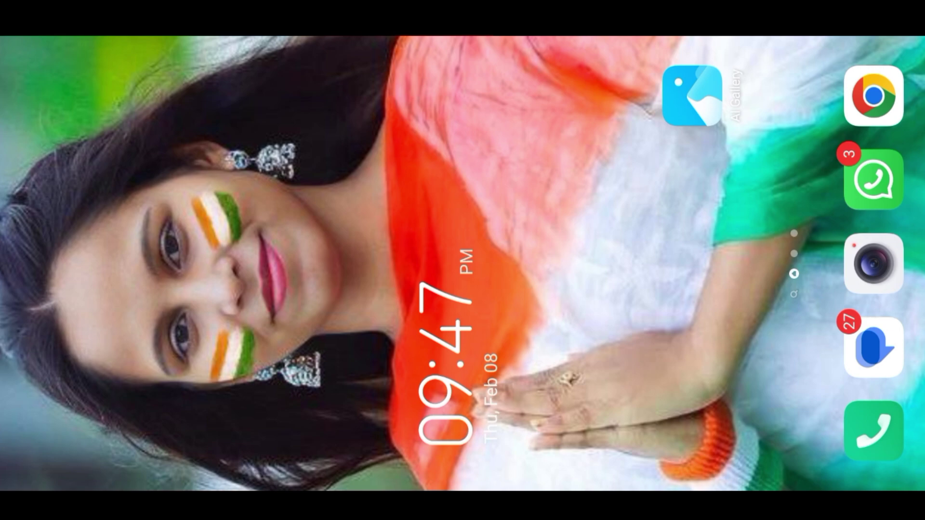
Swipe to the first home-screen page and launch Photo Lab.
left_click_drag(463, 145, 463, 386)
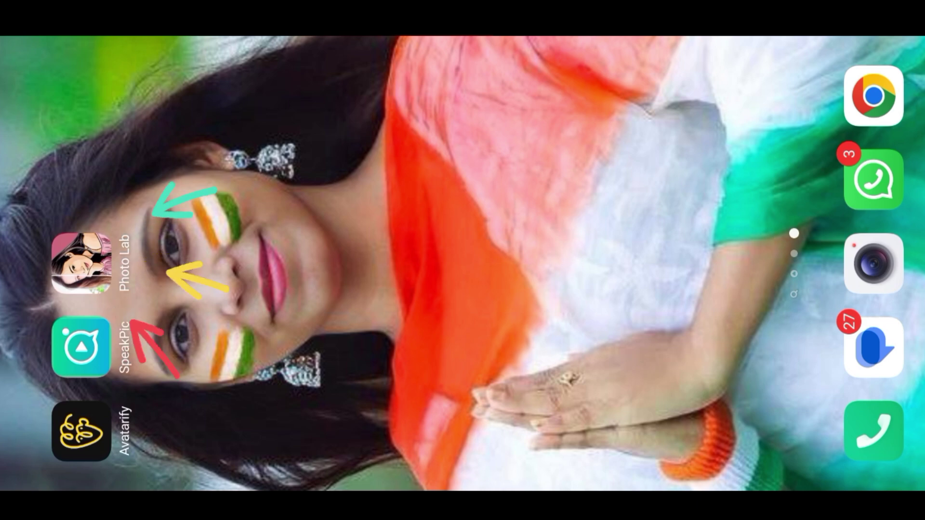
left_click(81, 263)
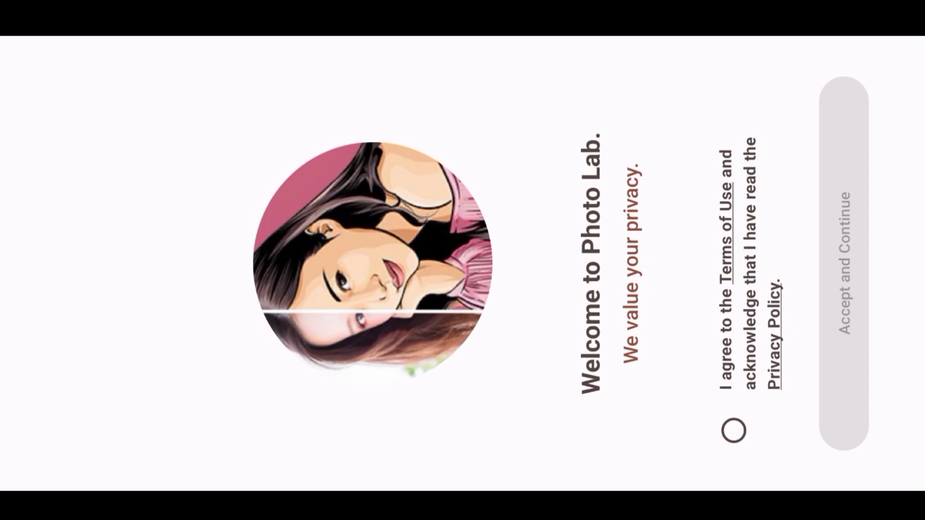
Accept the Terms of Use and Privacy Policy and decline the notification permission.
left_click(733, 430)
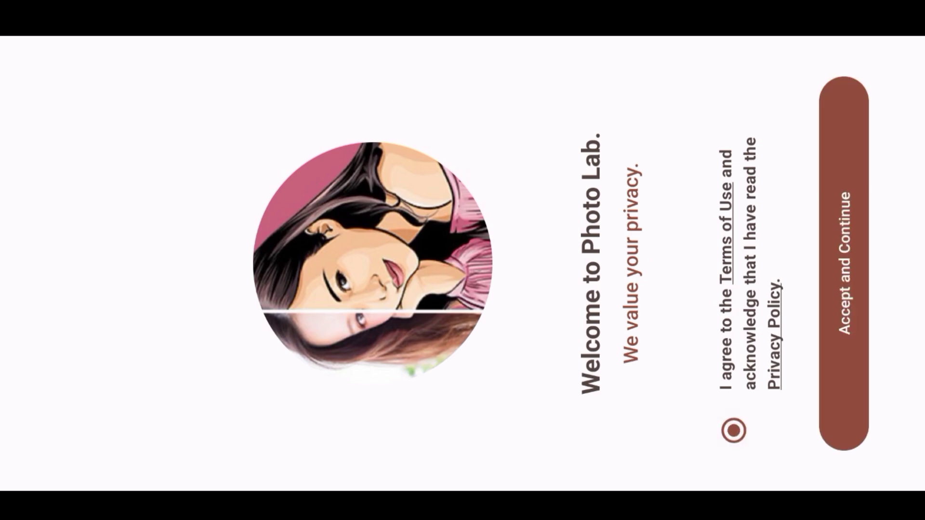
left_click(852, 242)
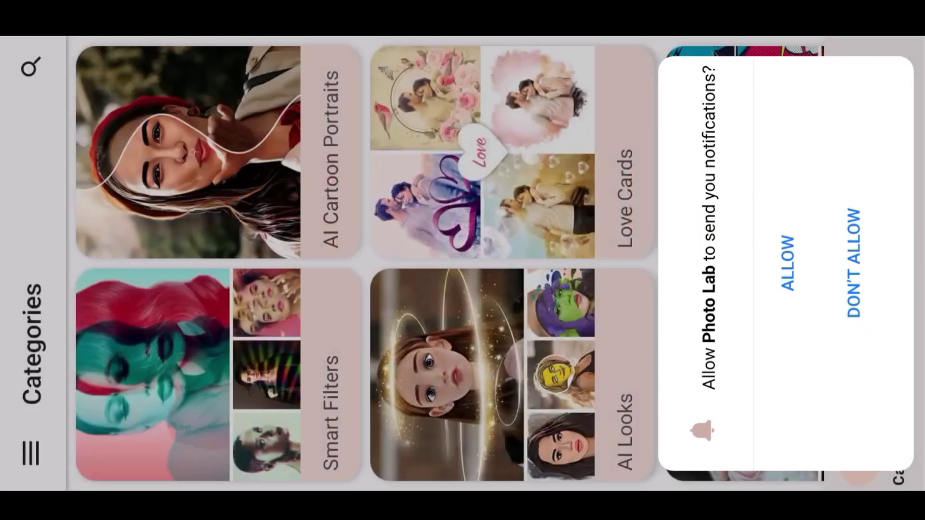
left_click(787, 263)
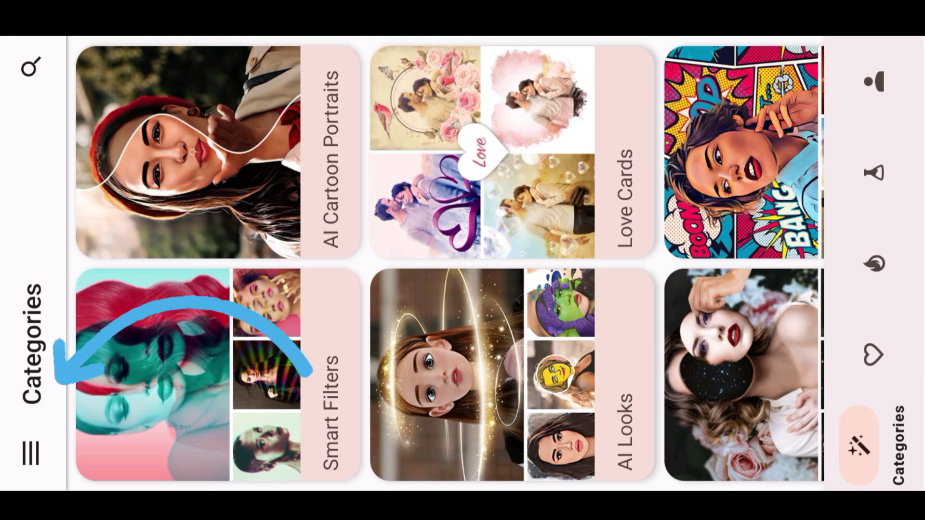
Preview LookLab from the navigation menu, then close it back to the menu.
left_click(31, 453)
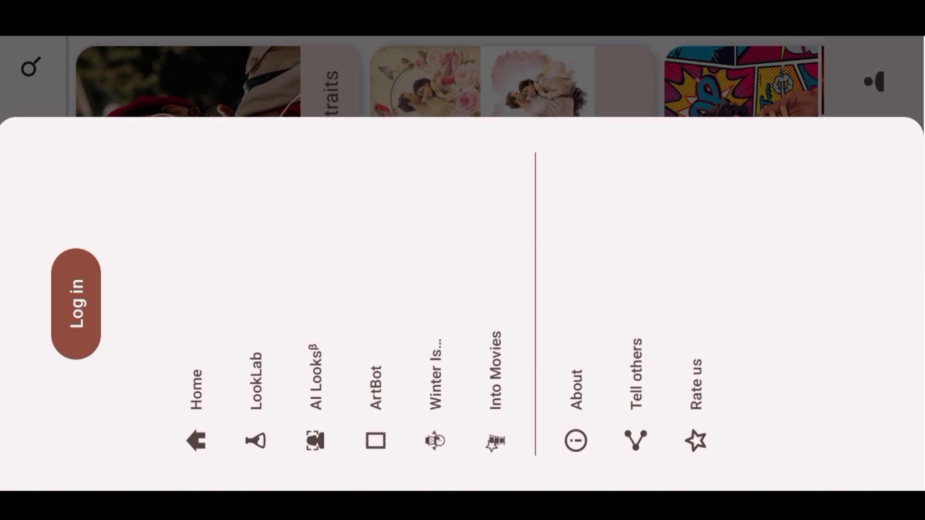
left_click(256, 372)
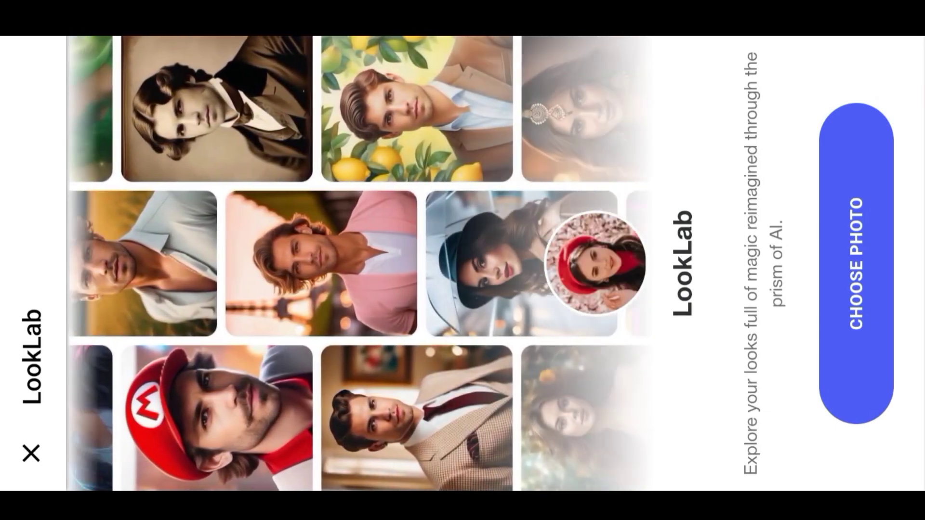
left_click(31, 453)
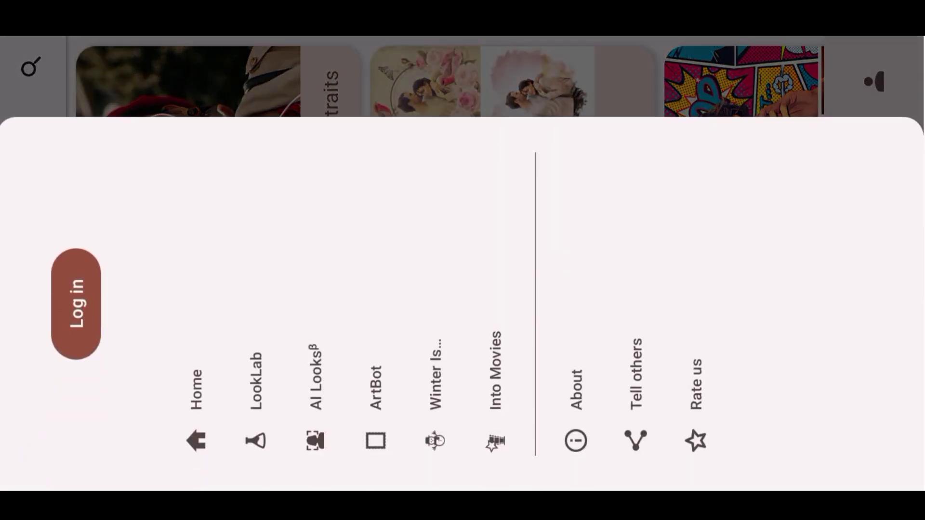
Preview the AI Looks introduction, then back out of it and the menu to Categories.
left_click(316, 410)
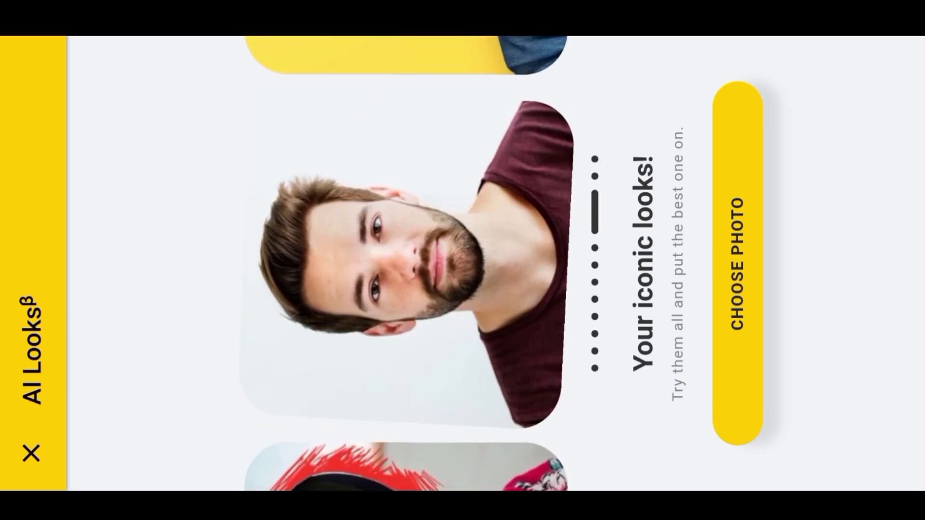
key("Escape")
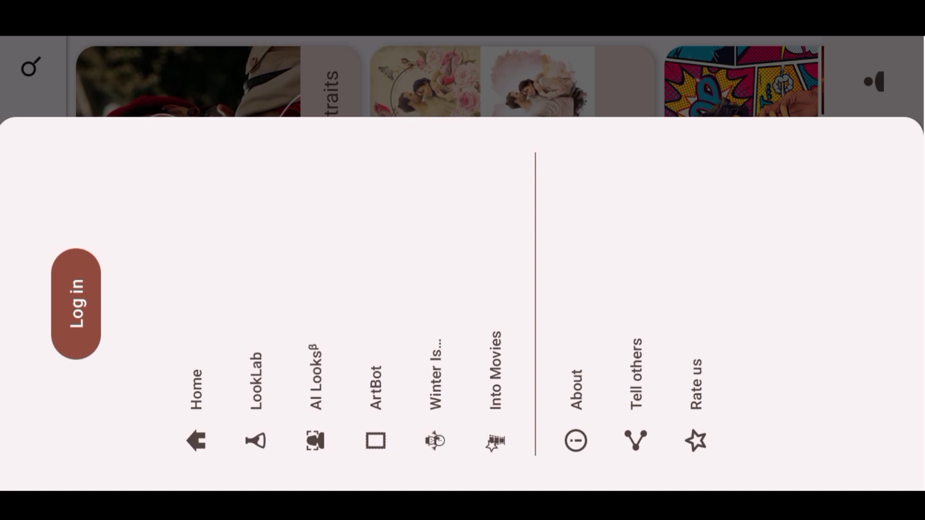
key("Escape")
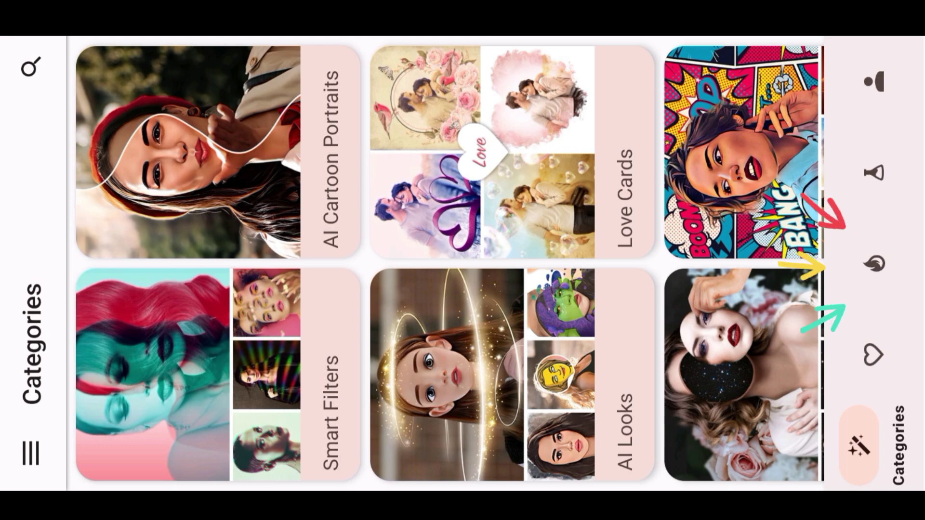
Switch to the Feed and open the #saree hashtag page.
left_click(874, 263)
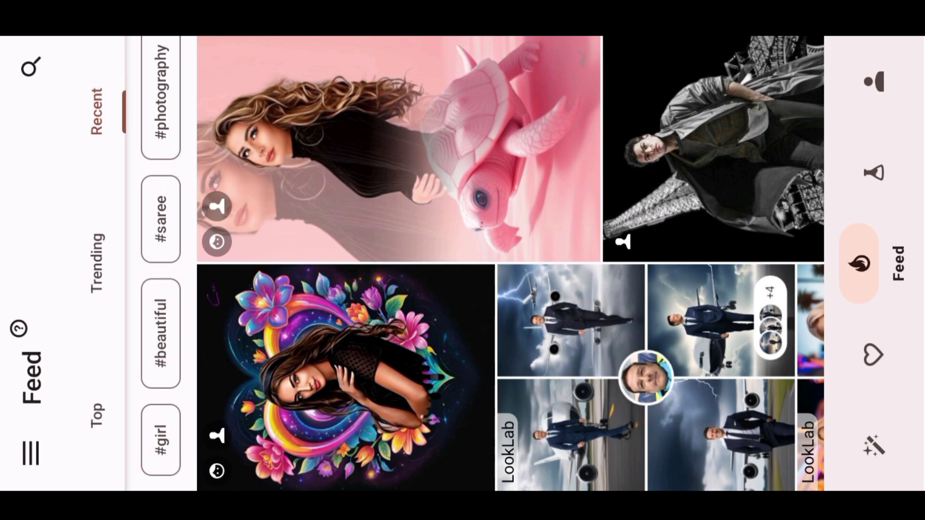
left_click_drag(175, 93, 175, 212)
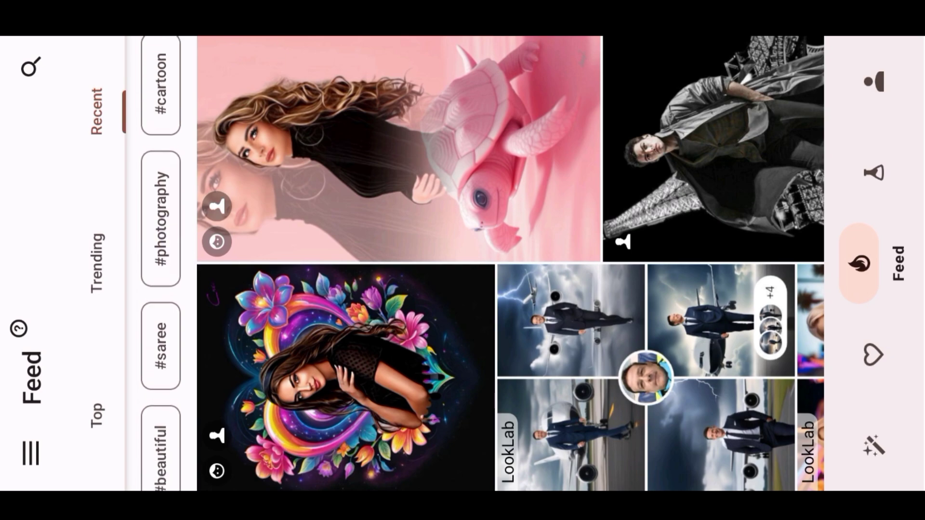
left_click(161, 344)
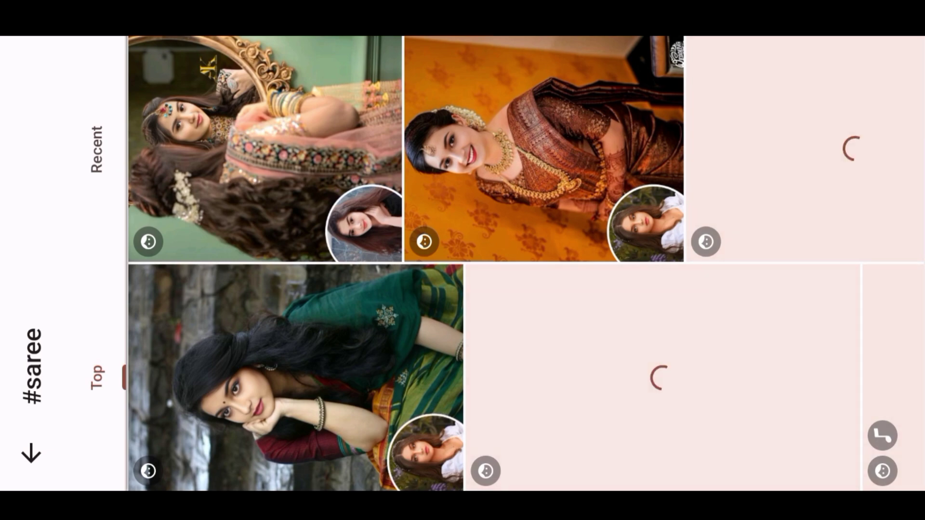
Open the cream-saree post and allow Photo Lab access to device photos.
scroll(525, 263, "right", 5)
left_click(360, 377)
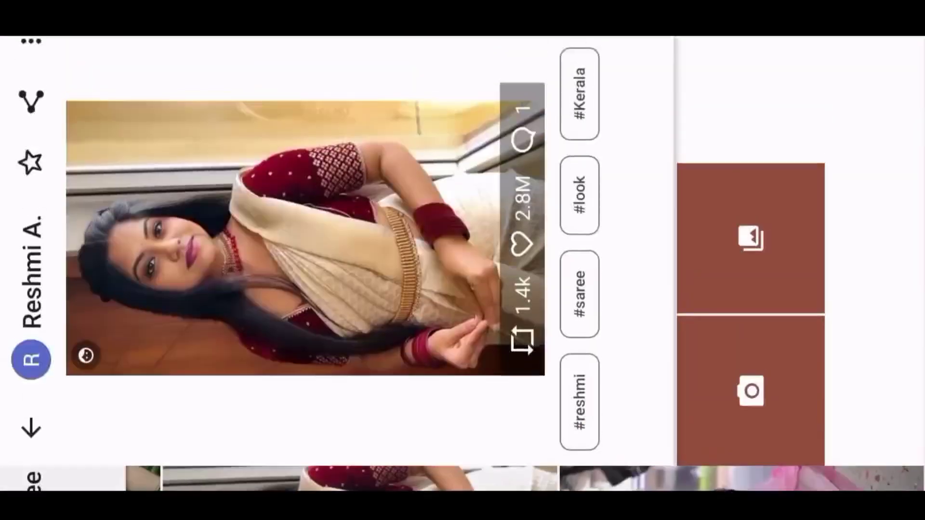
left_click(787, 263)
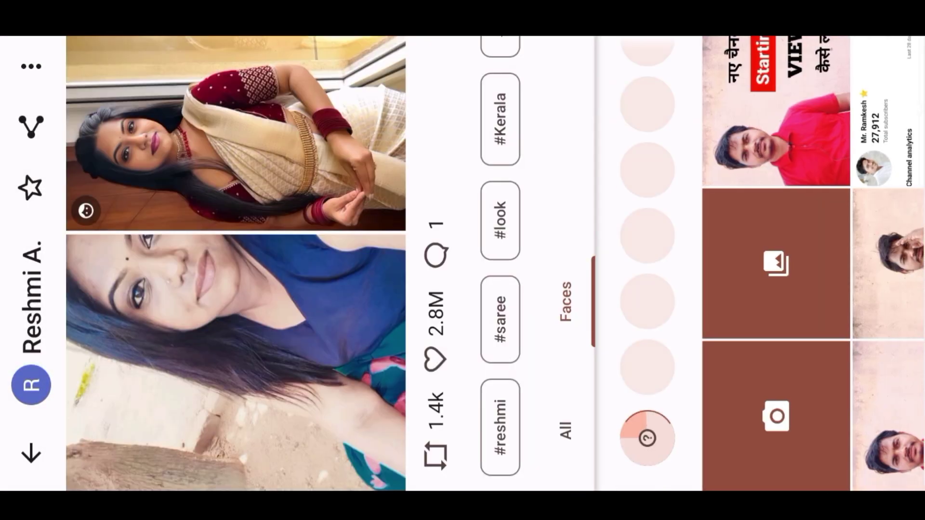
Browse the Faces gallery and pick the woman-in-field photo.
scroll(495, 263, "right", 5)
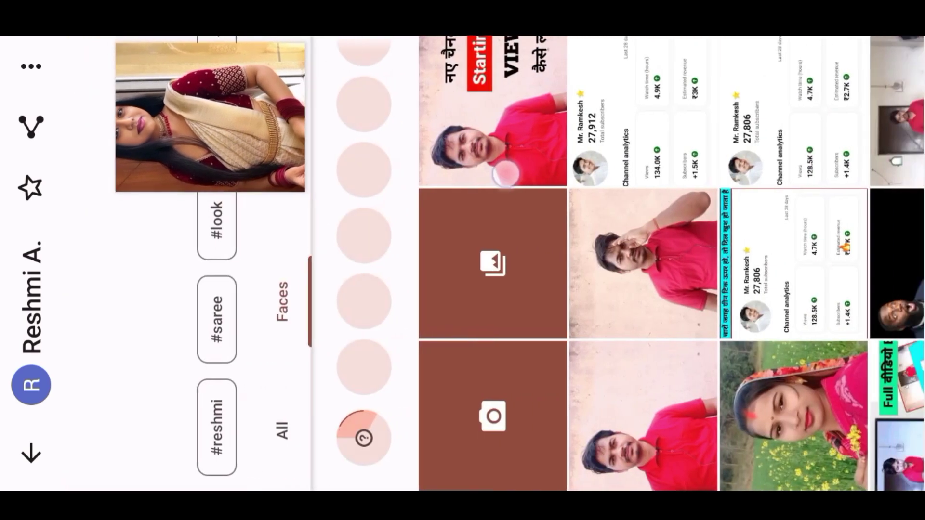
scroll(495, 263, "left", 5)
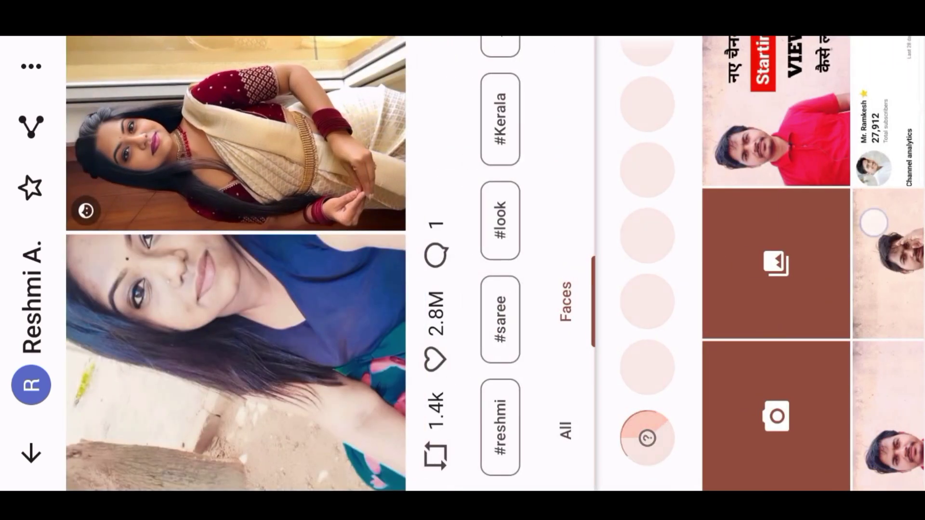
left_click_drag(795, 189, 434, 189)
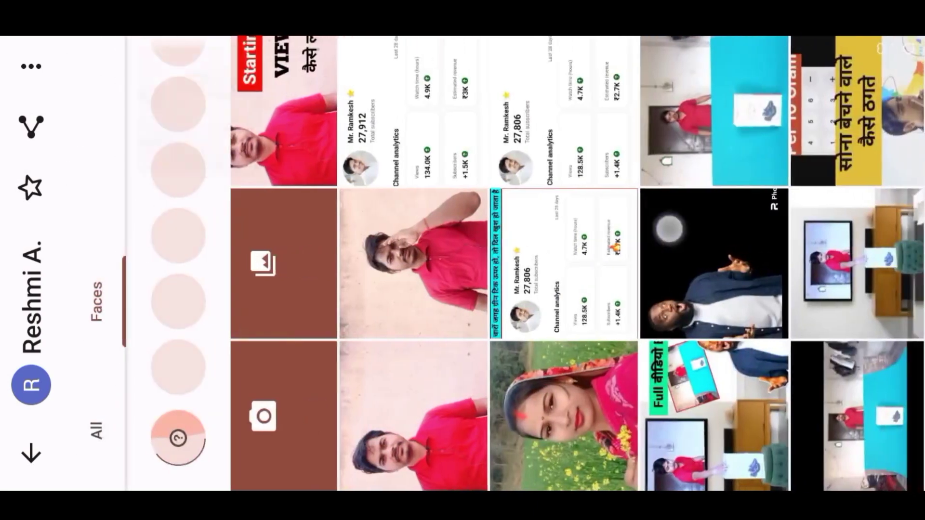
left_click(588, 399)
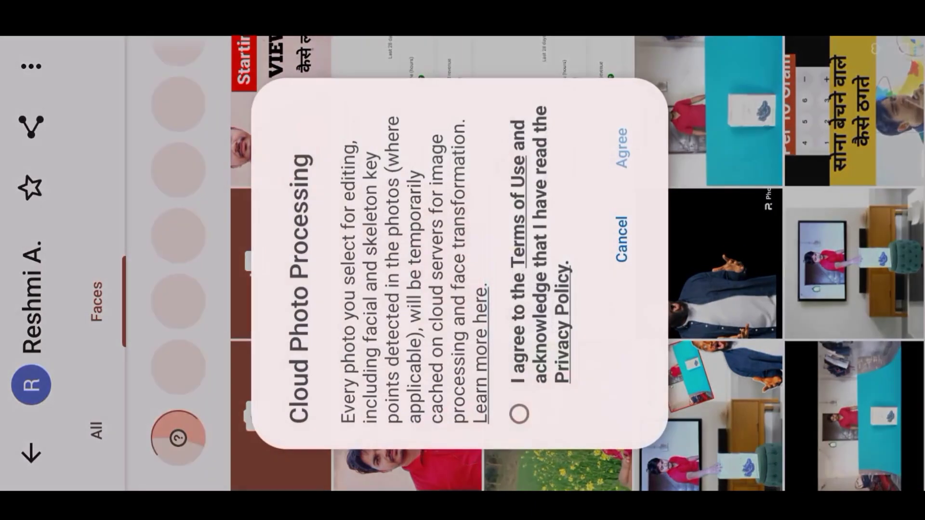
Agree to the terms and accept cloud photo processing.
left_click(519, 413)
left_click(623, 146)
left_click(559, 424)
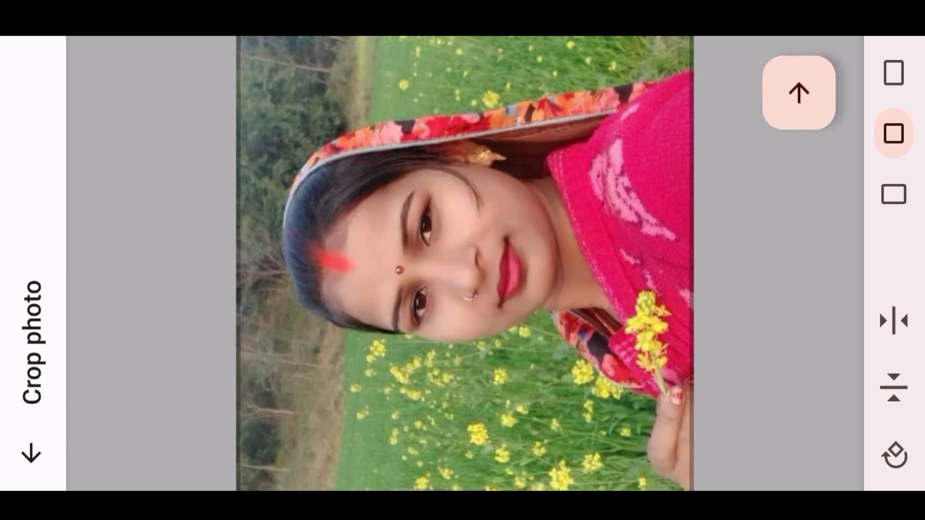
Try landscape and portrait crops, settle on a square crop, and submit for processing.
left_click(894, 194)
left_click(894, 134)
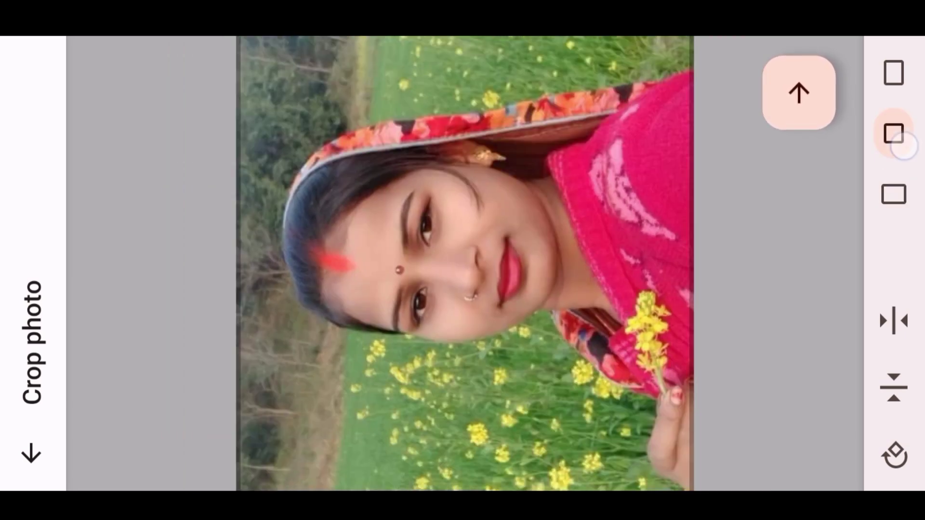
left_click(894, 73)
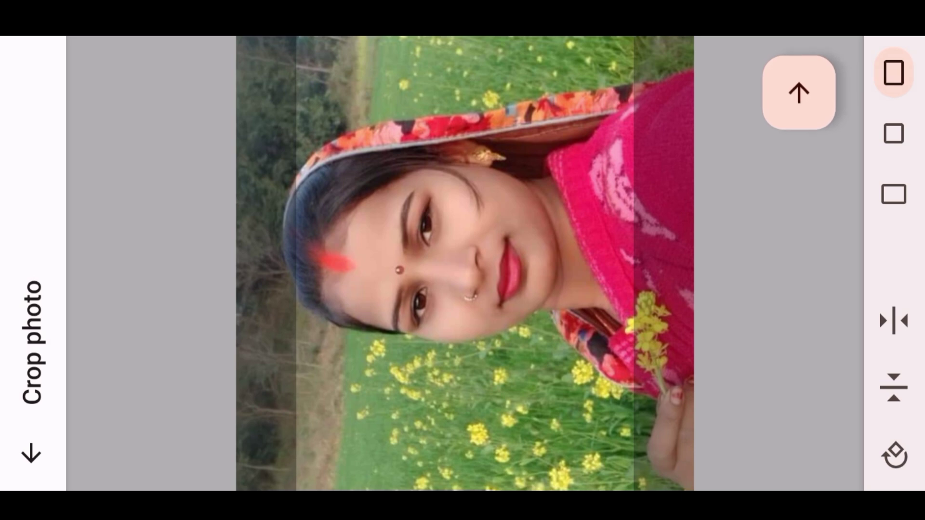
left_click(893, 134)
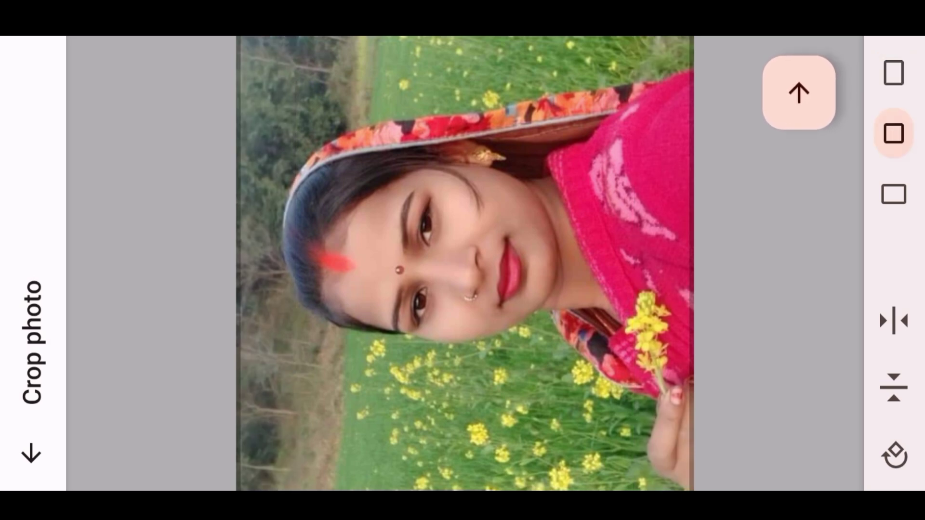
left_click(798, 92)
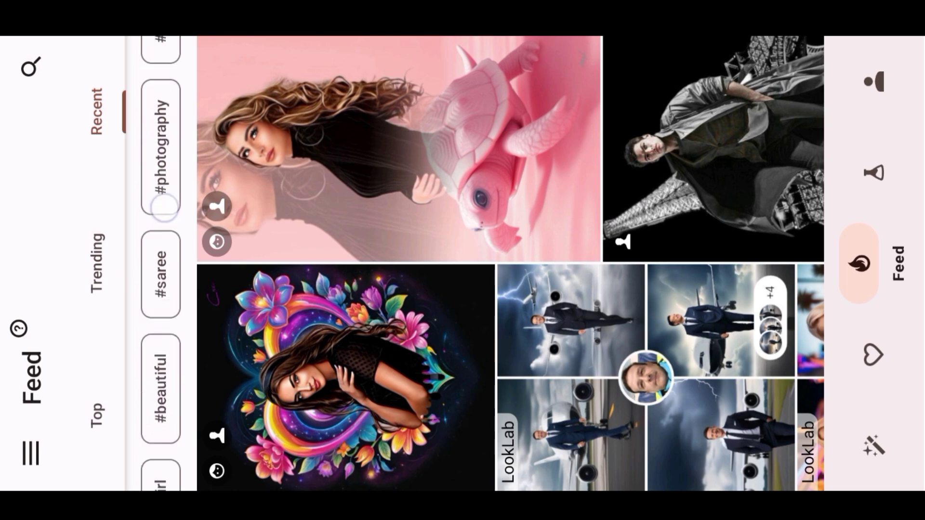
Scroll the Feed's hashtag chips, then open the LookLab section with its AI look collage.
left_click_drag(161, 217, 161, 409)
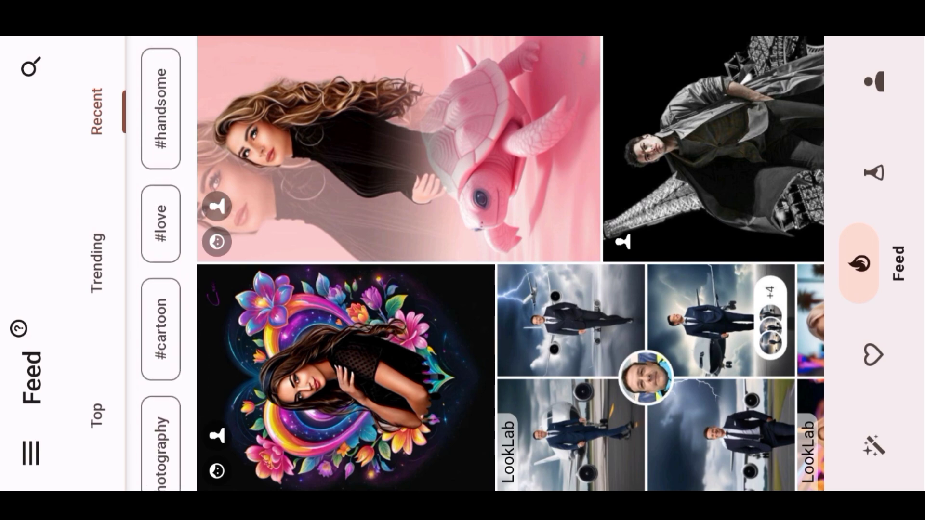
left_click_drag(161, 185, 161, 260)
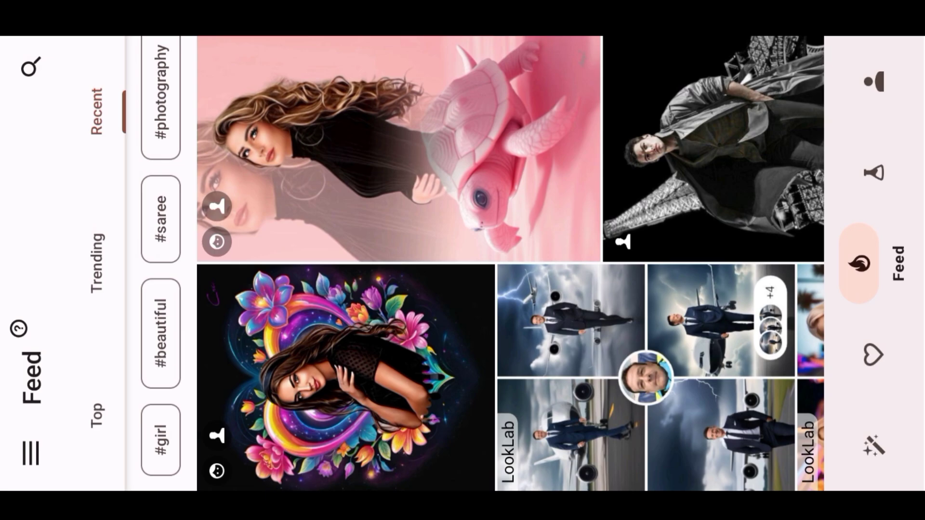
left_click(873, 172)
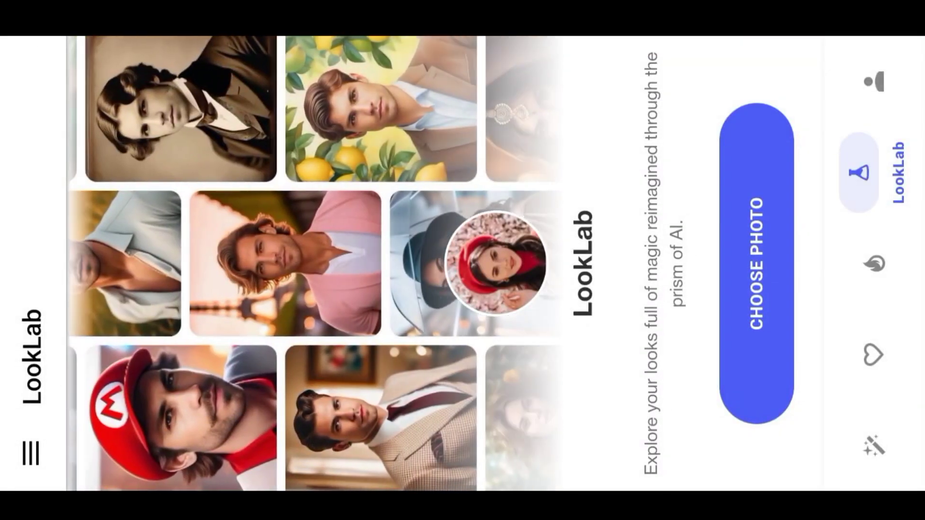